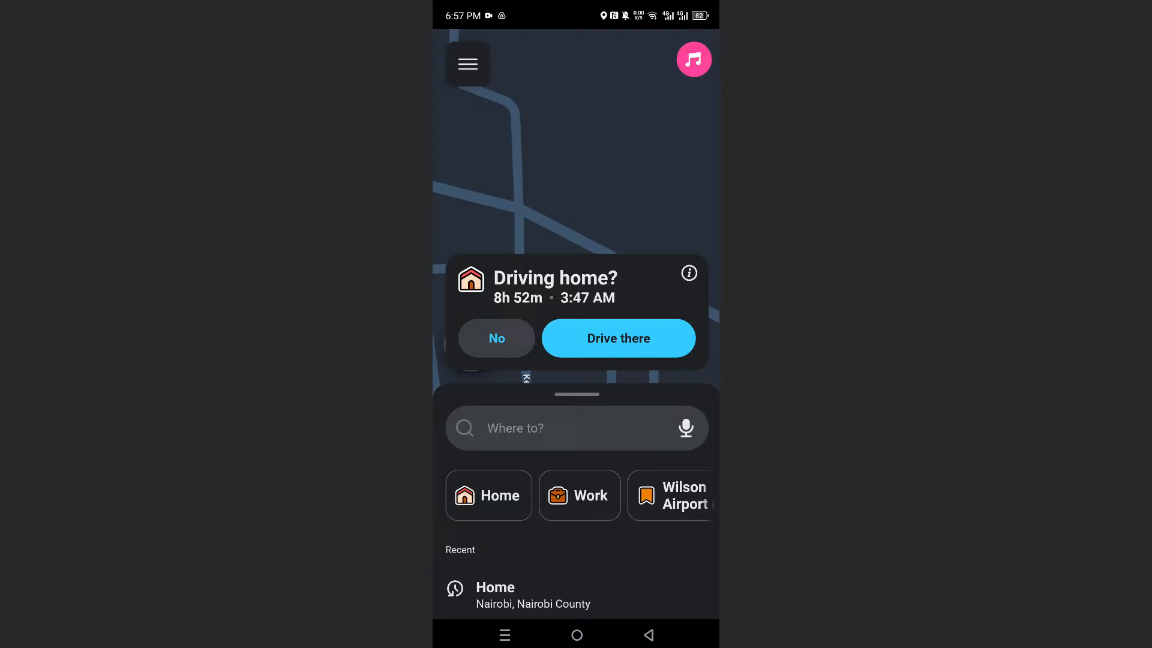
Step: Go from the map to the Settings page via the side menu
{"action": "left_click", "coordinate": [468, 59]}
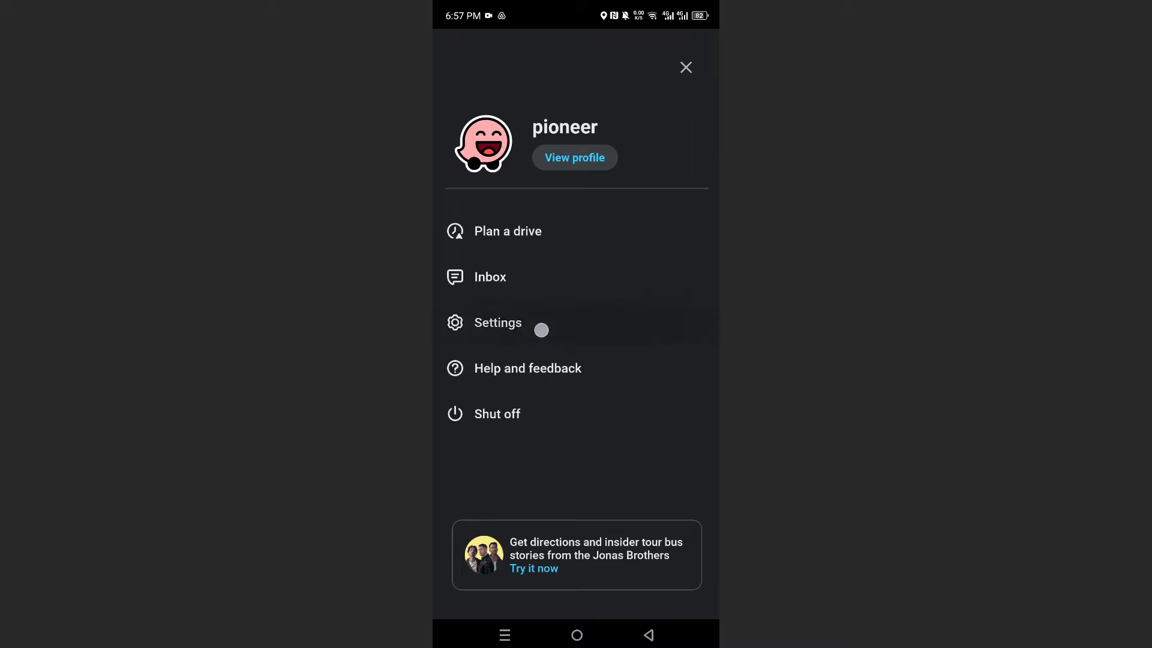
{"action": "left_click", "coordinate": [500, 322]}
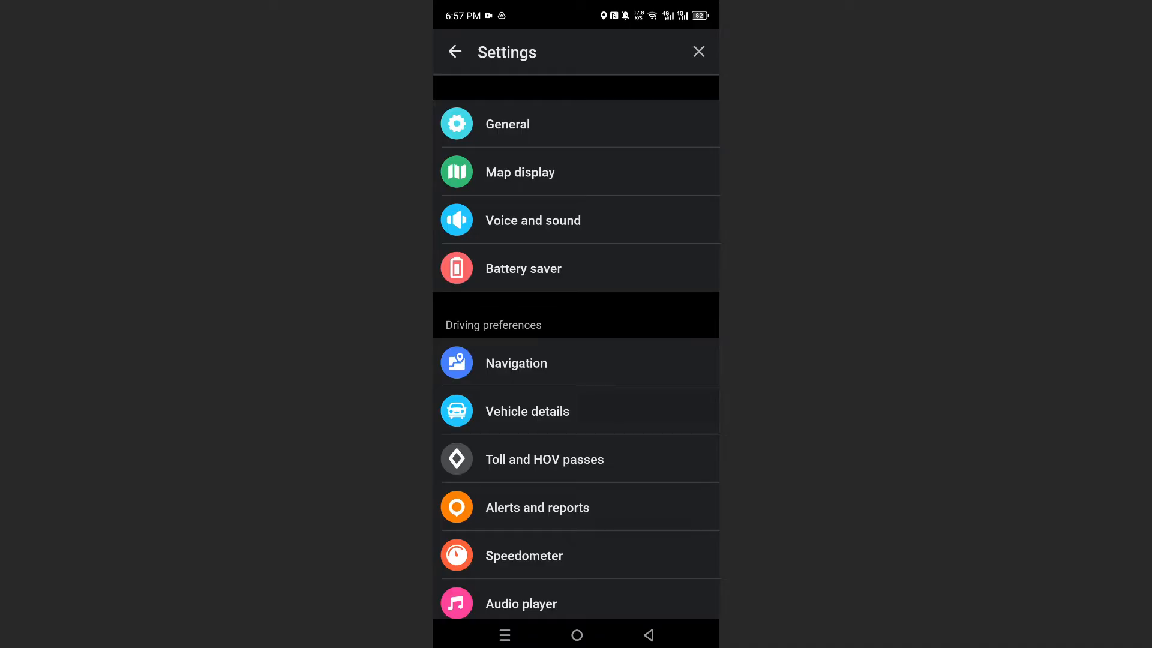
Step: Enter the Map display settings and scroll toward the Car icon option
{"action": "left_click", "coordinate": [594, 177]}
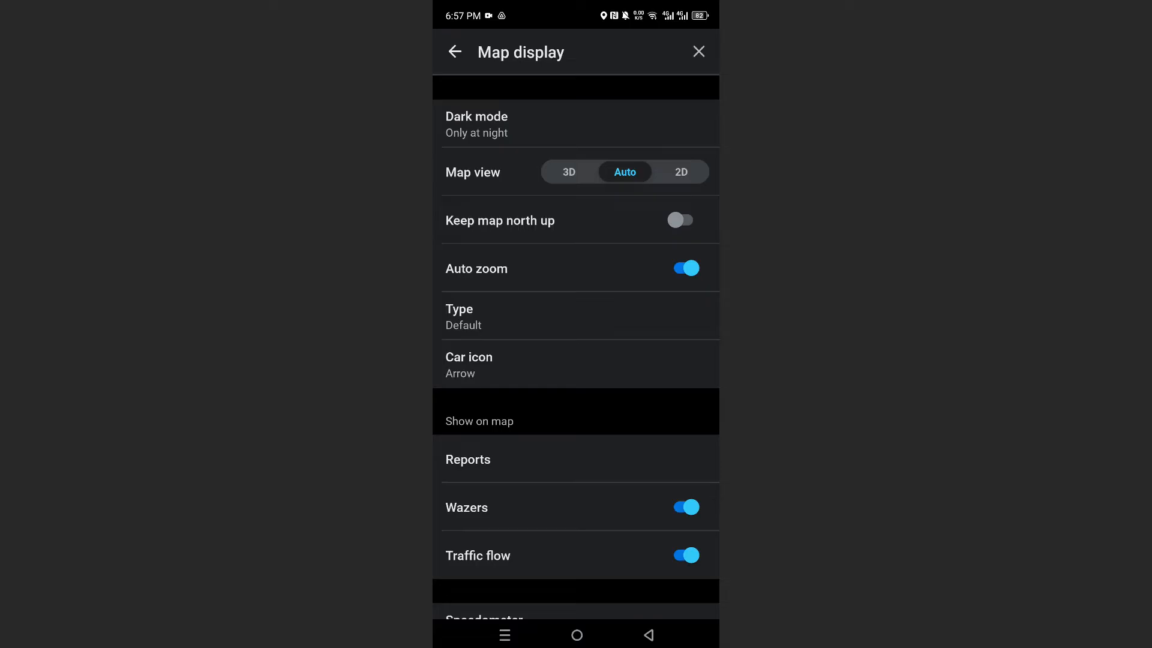
{"action": "left_click_drag", "start_coordinate": [558, 368], "coordinate": [540, 357]}
Step: Browse the Car icon list, swiping until Pony Ride comes into view
{"action": "left_click", "coordinate": [554, 358]}
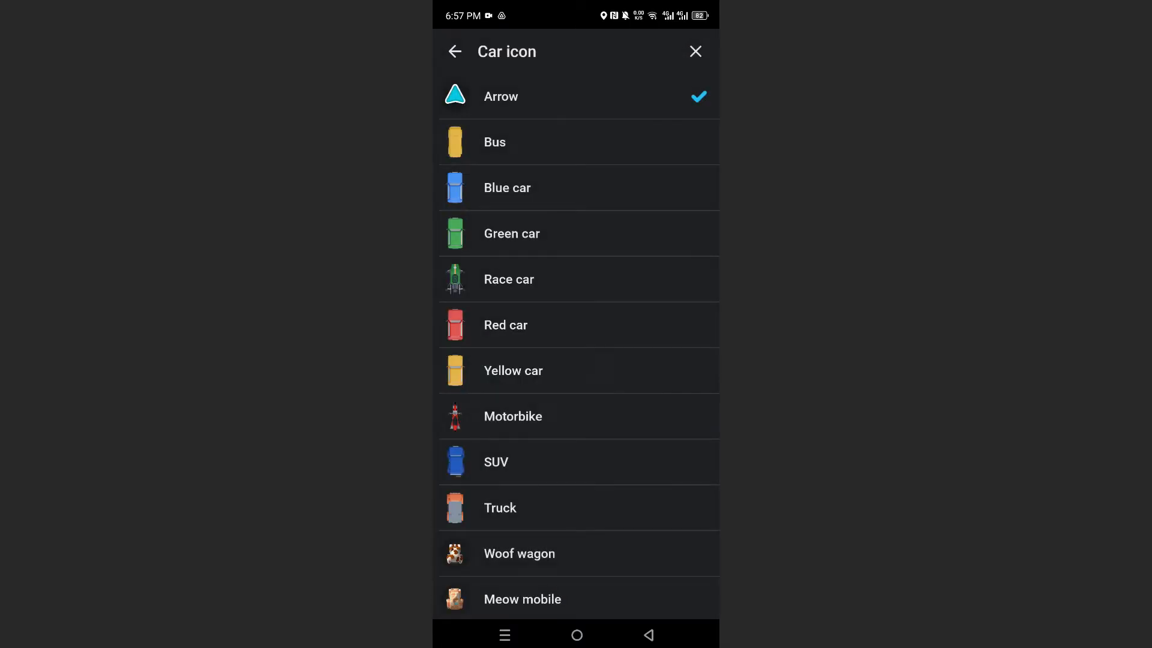
{"action": "left_click_drag", "start_coordinate": [564, 439], "coordinate": [585, 455]}
{"action": "left_click_drag", "start_coordinate": [635, 310], "coordinate": [635, 213]}
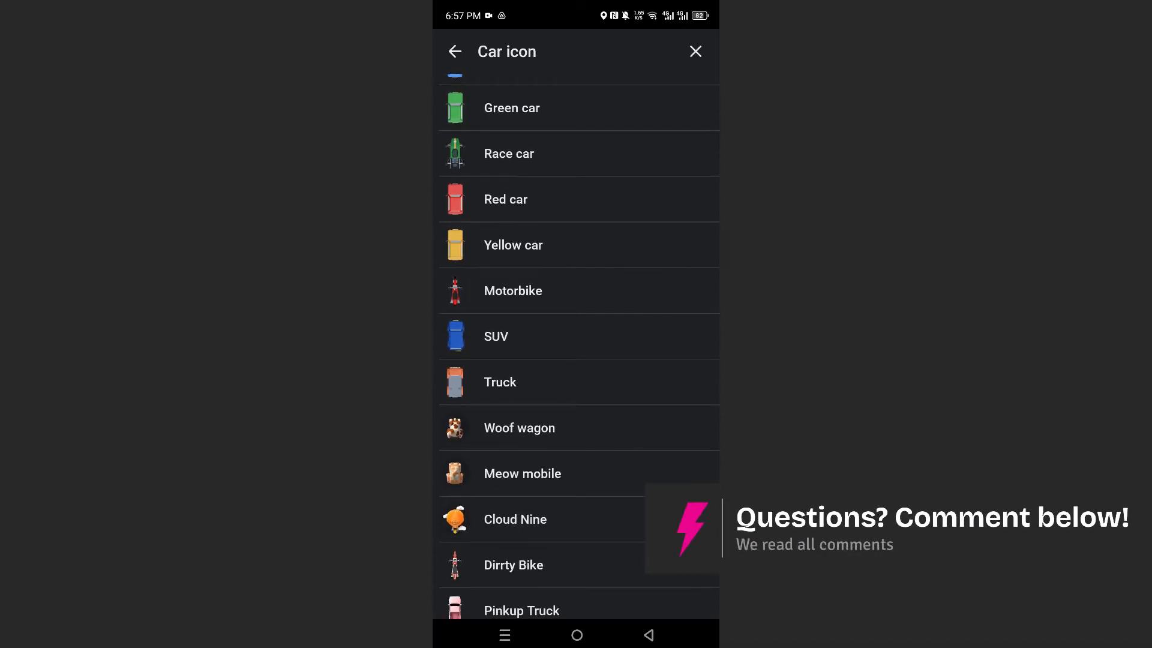
{"action": "left_click_drag", "start_coordinate": [621, 282], "coordinate": [667, 216]}
{"action": "left_click_drag", "start_coordinate": [643, 303], "coordinate": [676, 185]}
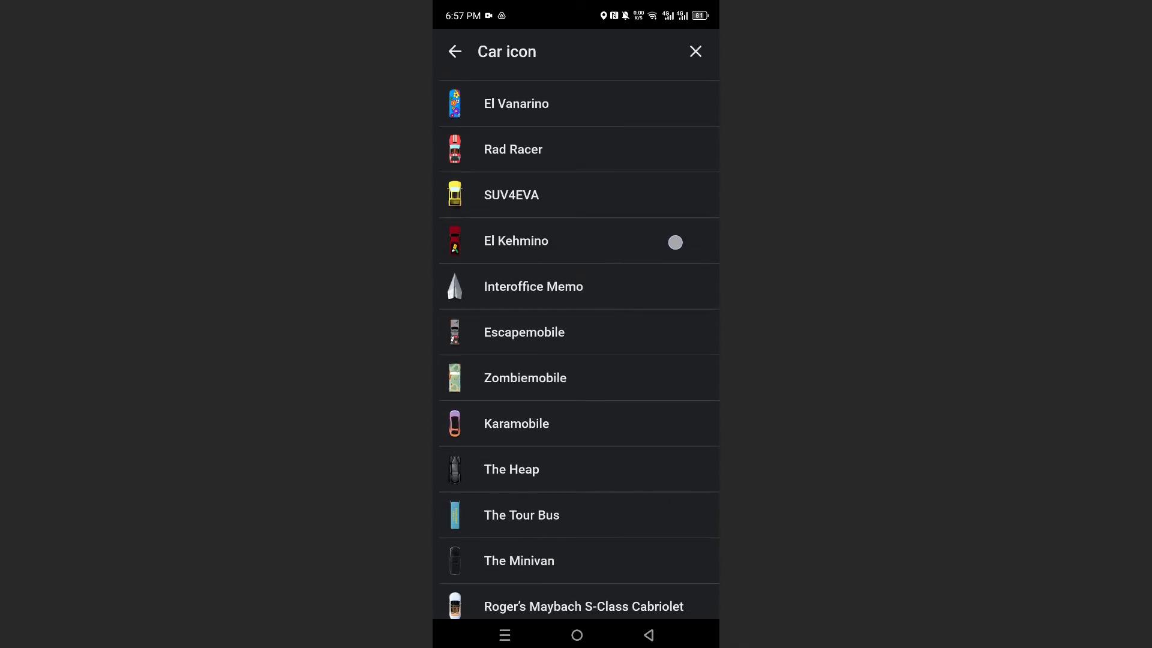
{"action": "left_click_drag", "start_coordinate": [643, 325], "coordinate": [683, 119]}
{"action": "left_click_drag", "start_coordinate": [648, 318], "coordinate": [685, 191]}
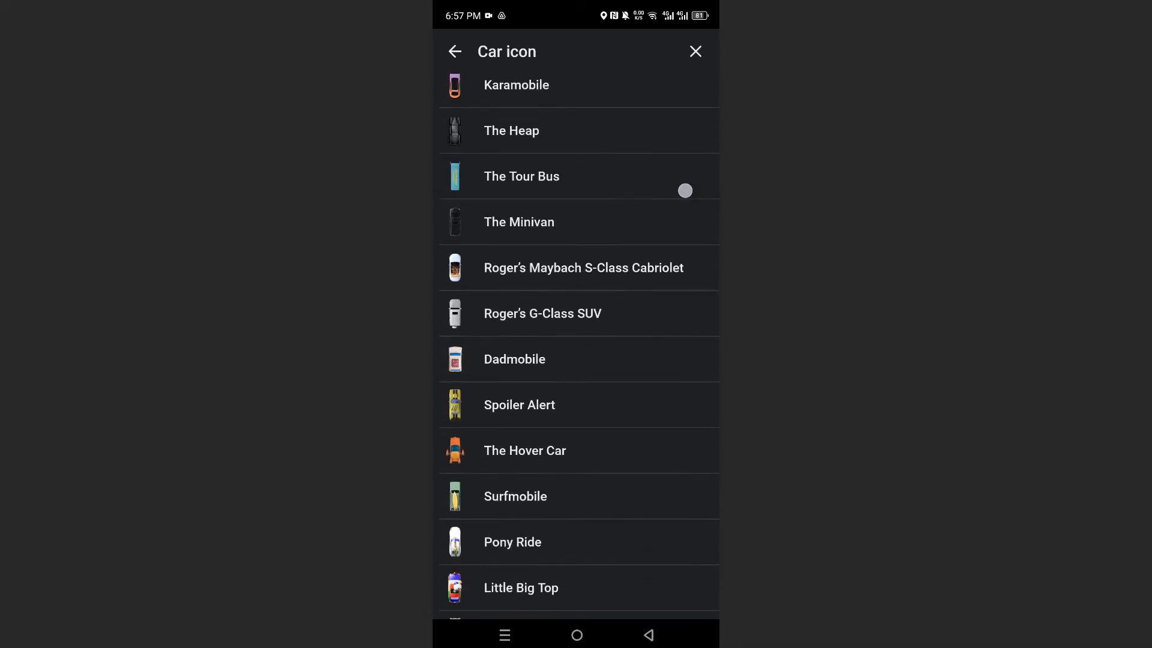
{"action": "left_click_drag", "start_coordinate": [627, 328], "coordinate": [693, 198]}
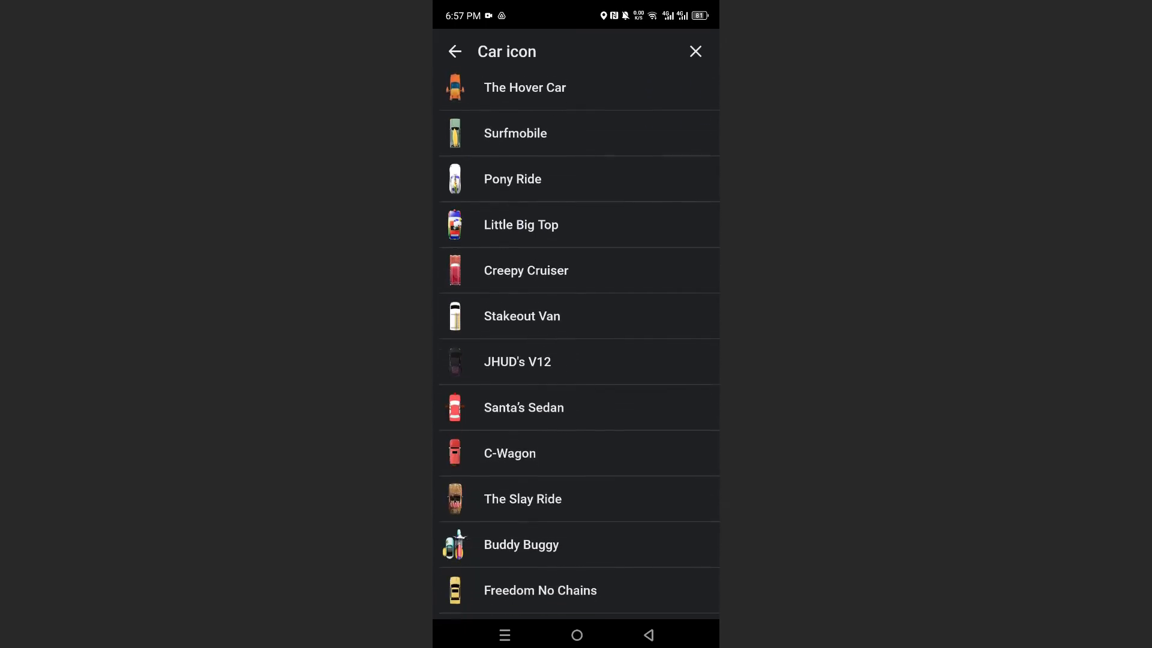
{"action": "left_click_drag", "start_coordinate": [635, 328], "coordinate": [707, 165]}
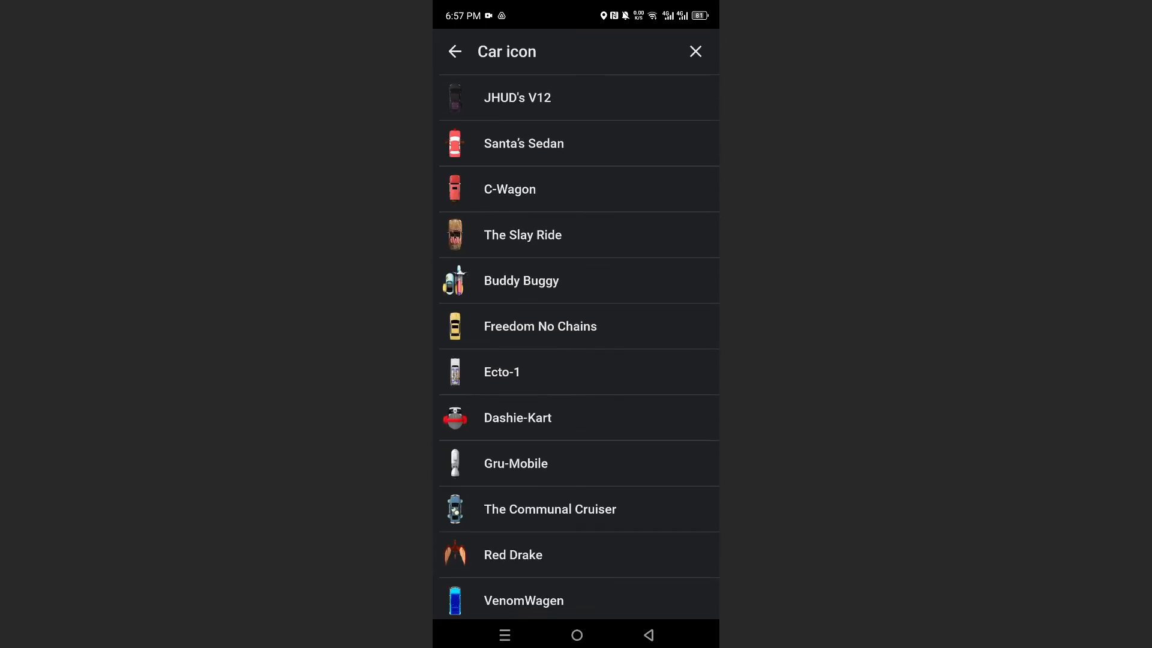
{"action": "left_click_drag", "start_coordinate": [629, 195], "coordinate": [663, 142]}
{"action": "left_click_drag", "start_coordinate": [643, 215], "coordinate": [663, 167]}
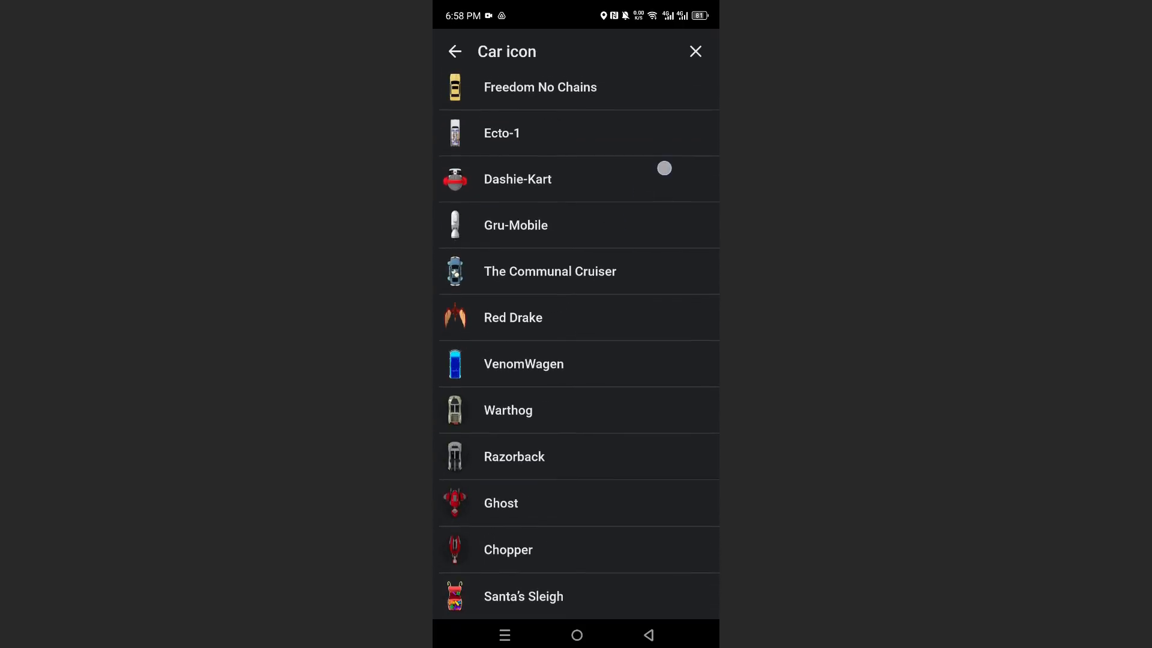
{"action": "left_click_drag", "start_coordinate": [617, 309], "coordinate": [623, 494]}
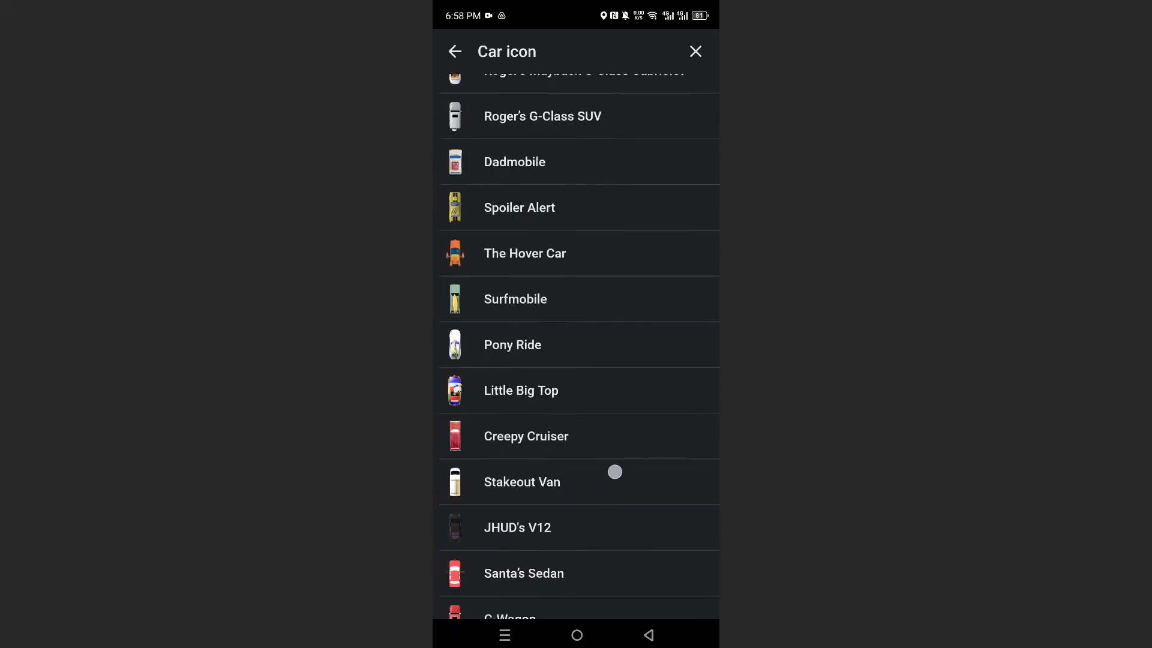
{"action": "left_click_drag", "start_coordinate": [602, 406], "coordinate": [601, 442]}
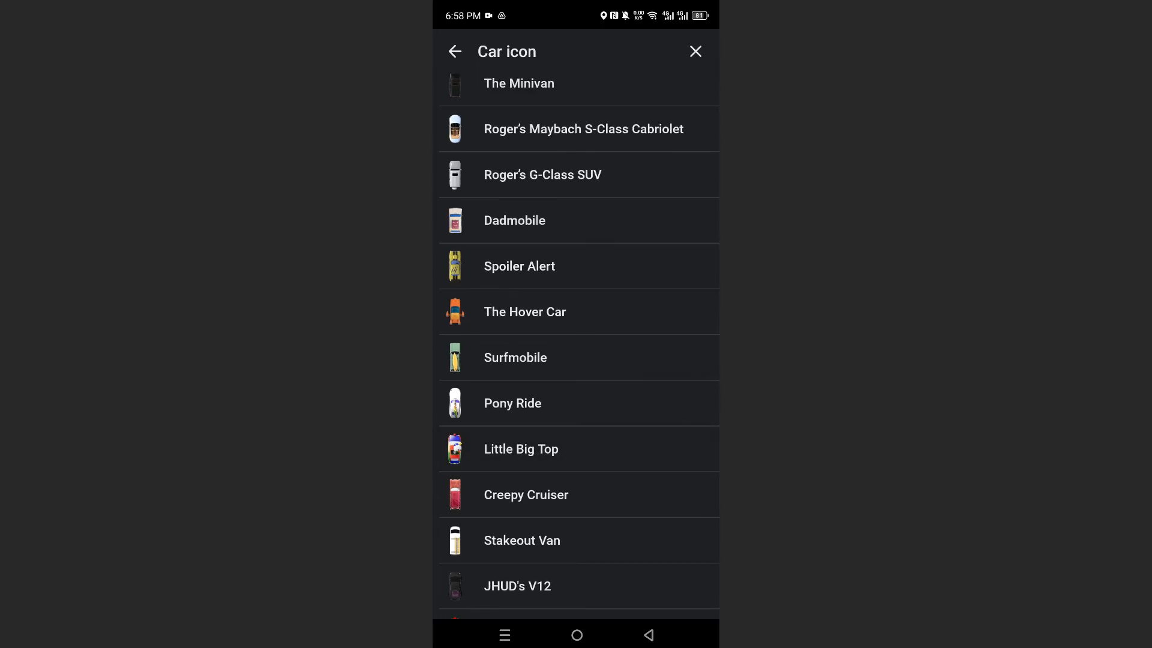
Step: Choose Pony Ride as the vehicle icon, replacing Arrow
{"action": "left_click", "coordinate": [570, 400]}
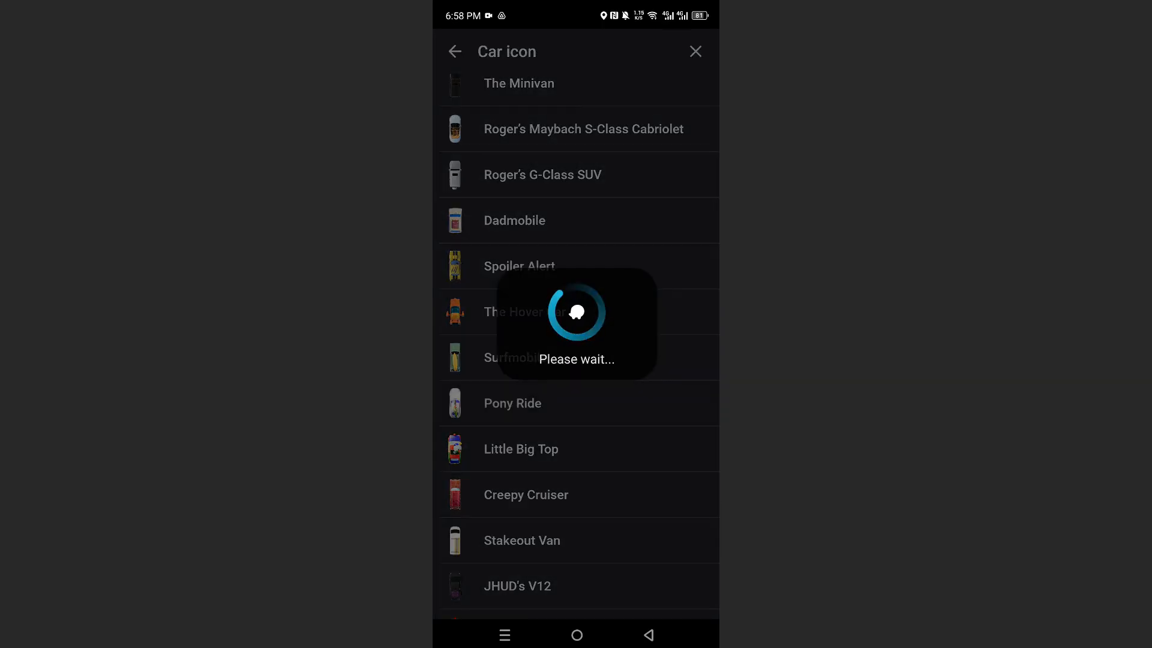